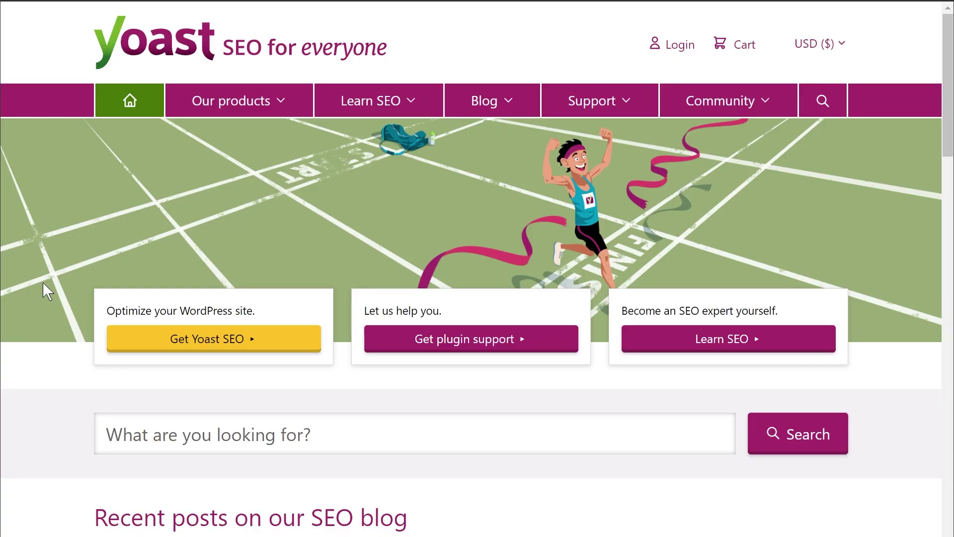
Look through the Yoast homepage, from its recent SEO blog posts and WordPress plugins to the help sections.
{"action": "scroll", "coordinate": [43, 282], "scroll_direction": "down", "scroll_amount": 3}
{"action": "scroll", "coordinate": [48, 290], "scroll_direction": "down", "scroll_amount": 3}
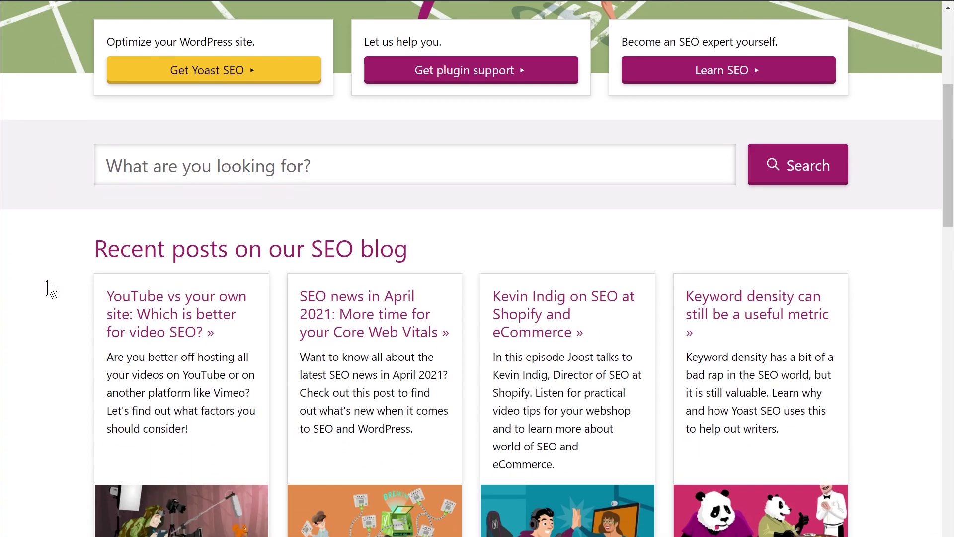
{"action": "scroll", "coordinate": [55, 283], "scroll_direction": "down", "scroll_amount": 6}
{"action": "scroll", "coordinate": [58, 287], "scroll_direction": "down", "scroll_amount": 6}
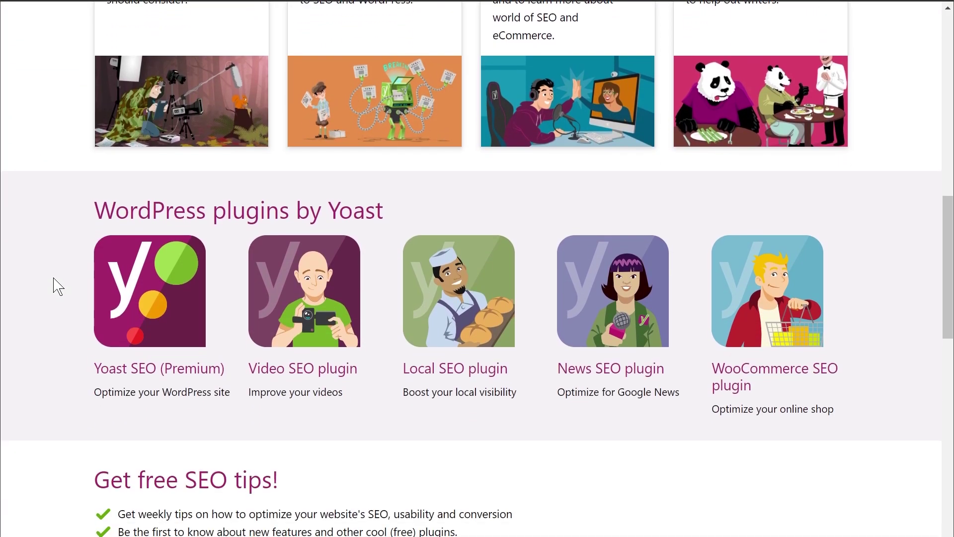
{"action": "scroll", "coordinate": [58, 286], "scroll_direction": "down", "scroll_amount": 12}
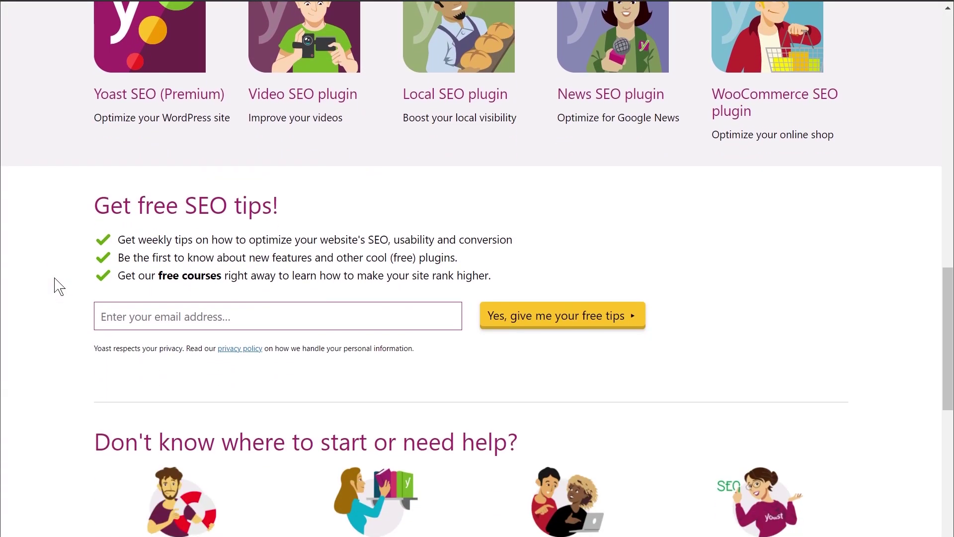
{"action": "scroll", "coordinate": [58, 286], "scroll_direction": "down", "scroll_amount": 1}
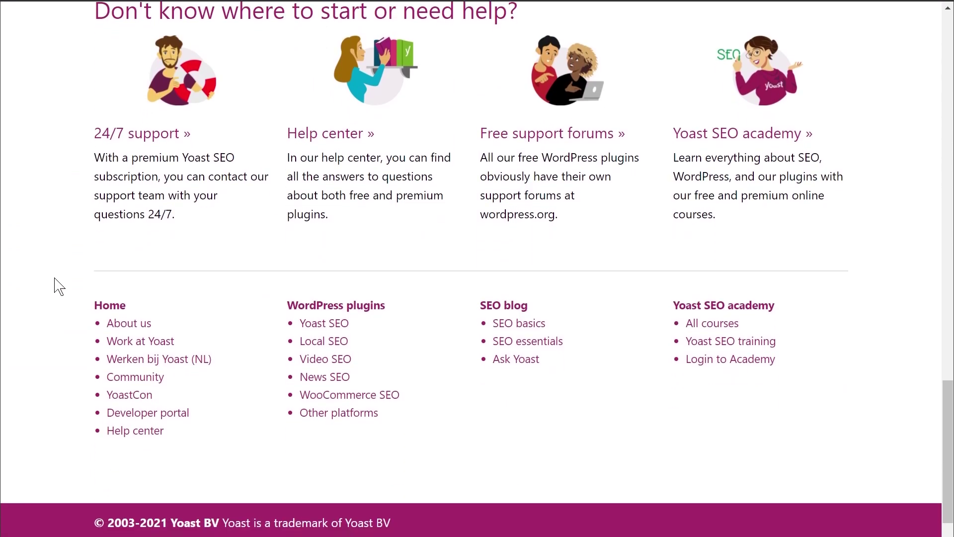
{"action": "scroll", "coordinate": [59, 287], "scroll_direction": "up", "scroll_amount": 9}
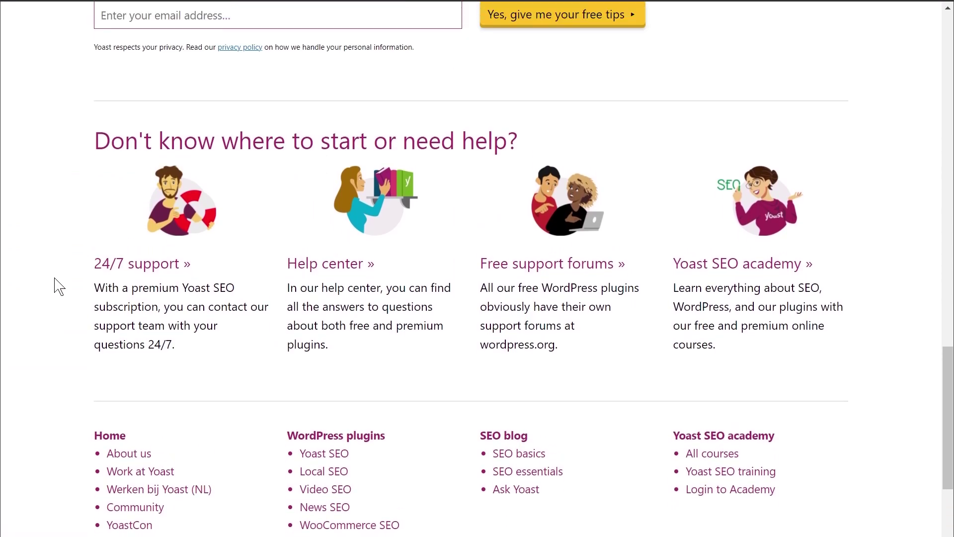
{"action": "scroll", "coordinate": [58, 287], "scroll_direction": "up", "scroll_amount": 3}
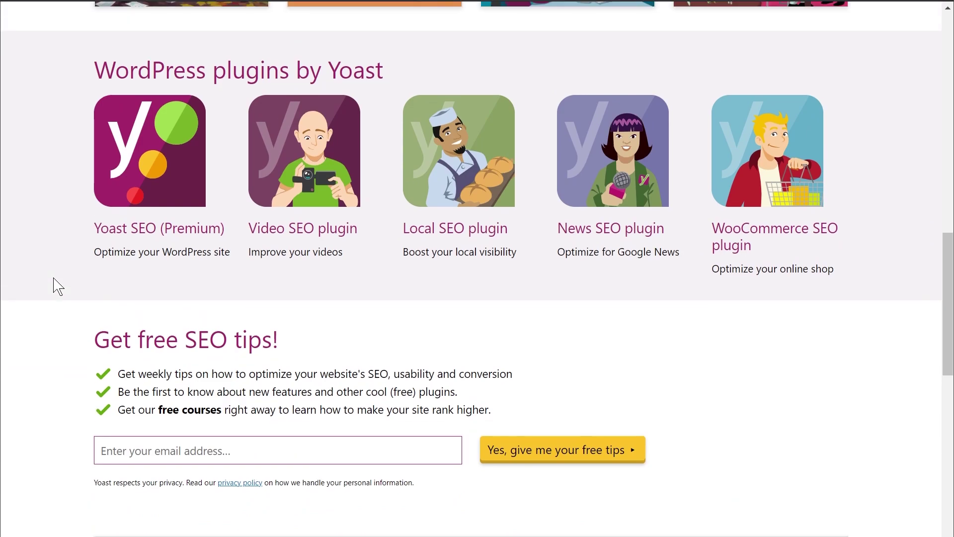
{"action": "scroll", "coordinate": [58, 287], "scroll_direction": "up", "scroll_amount": 9}
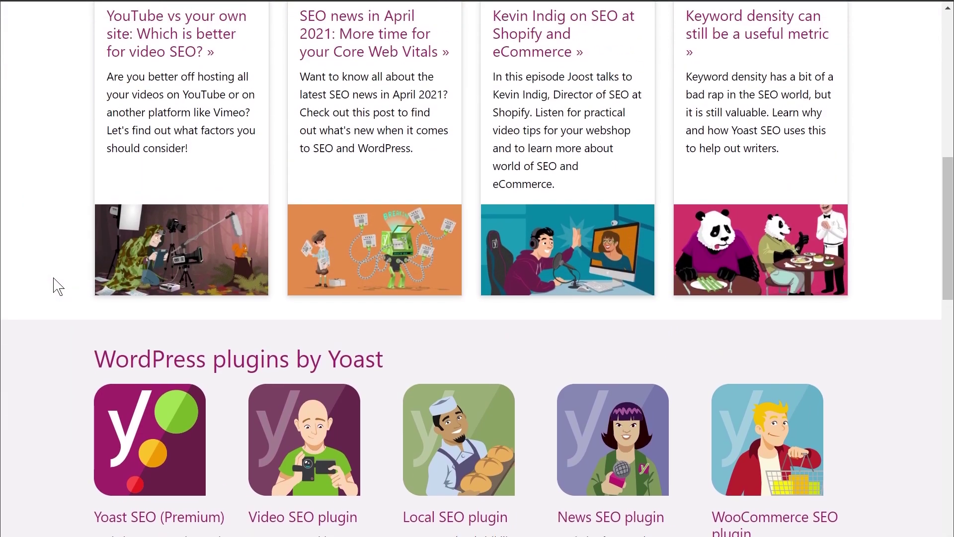
{"action": "scroll", "coordinate": [58, 287], "scroll_direction": "up", "scroll_amount": 6}
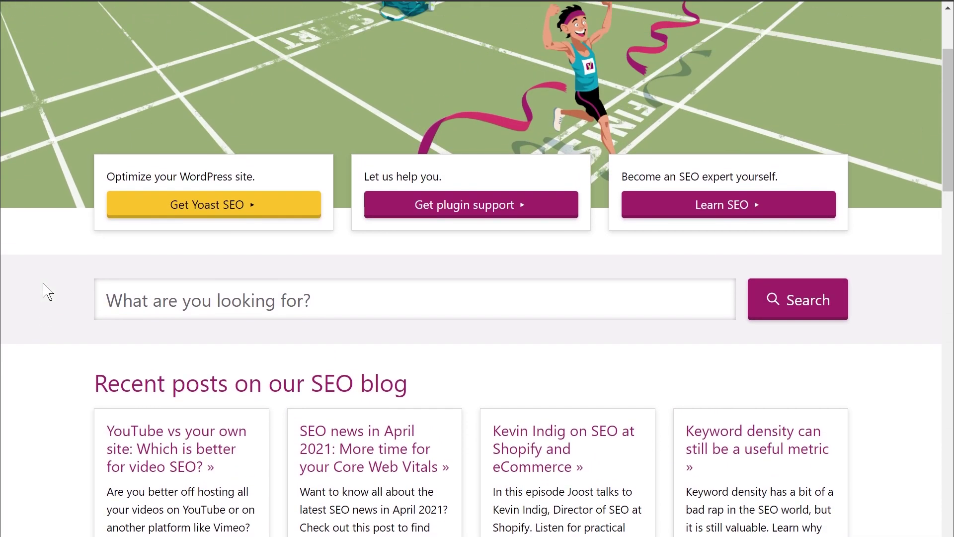
{"action": "scroll", "coordinate": [47, 290], "scroll_direction": "up", "scroll_amount": 3}
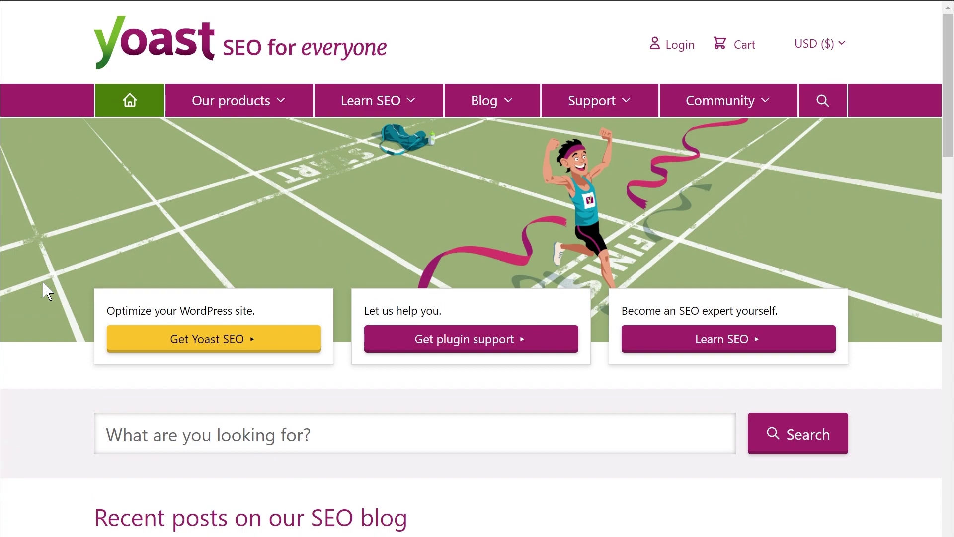
{"action": "scroll", "coordinate": [42, 282], "scroll_direction": "down", "scroll_amount": 6}
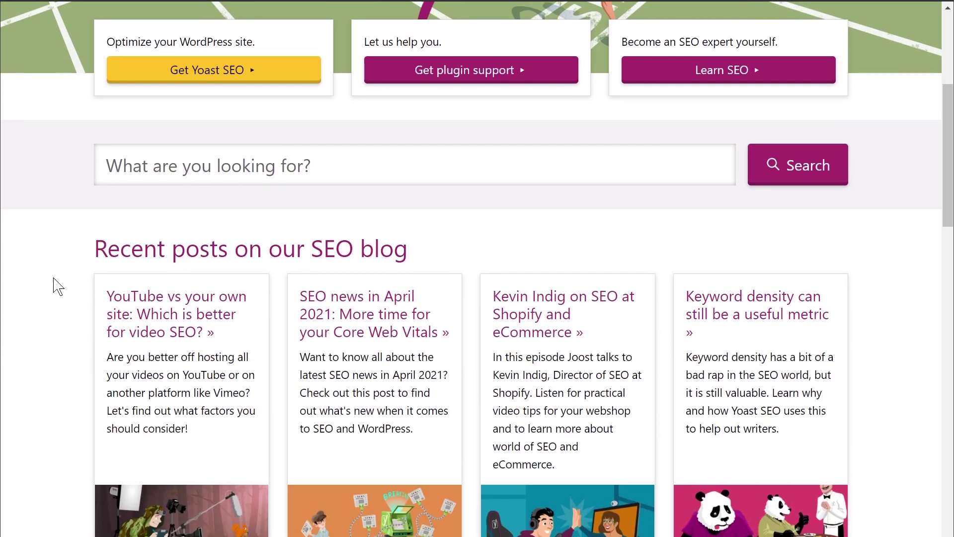
{"action": "scroll", "coordinate": [58, 287], "scroll_direction": "down", "scroll_amount": 9}
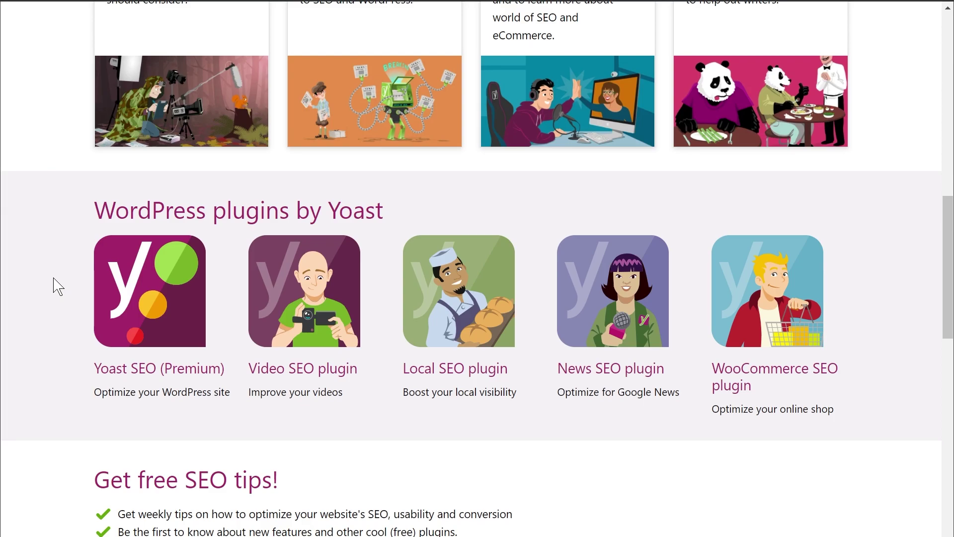
{"action": "scroll", "coordinate": [58, 287], "scroll_direction": "down", "scroll_amount": 3}
{"action": "scroll", "coordinate": [59, 287], "scroll_direction": "down", "scroll_amount": 3}
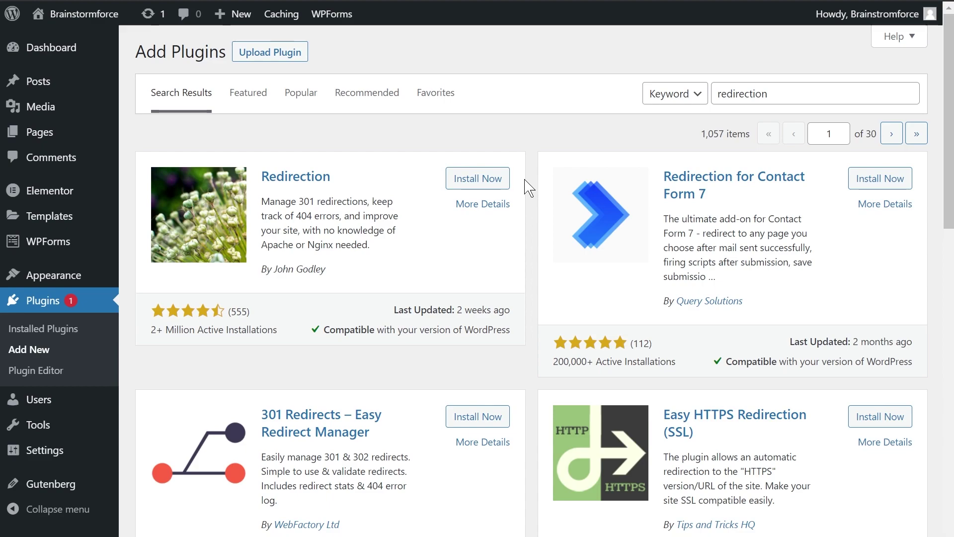
Install the Redirection plugin in WordPress and start its setup.
{"action": "left_click", "coordinate": [493, 179]}
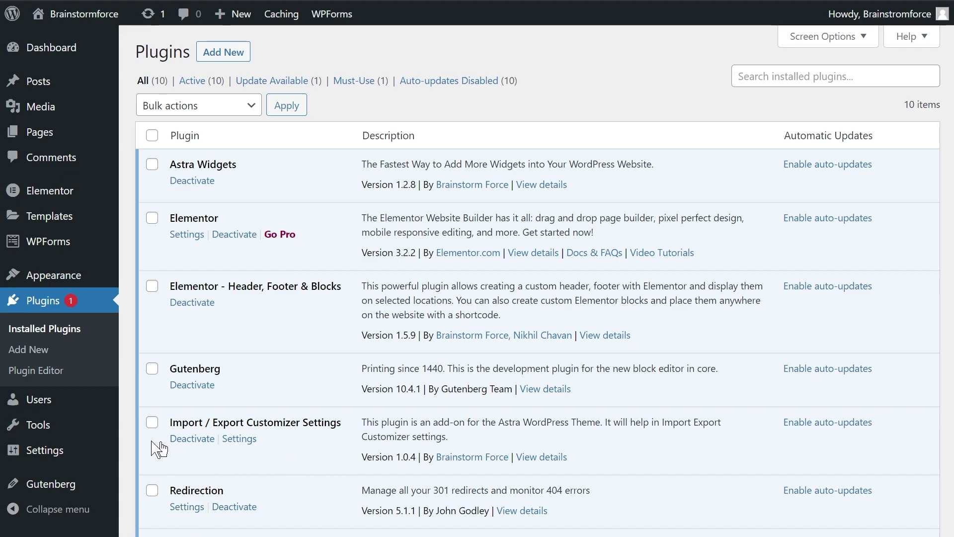
{"action": "mouse_move", "coordinate": [41, 437]}
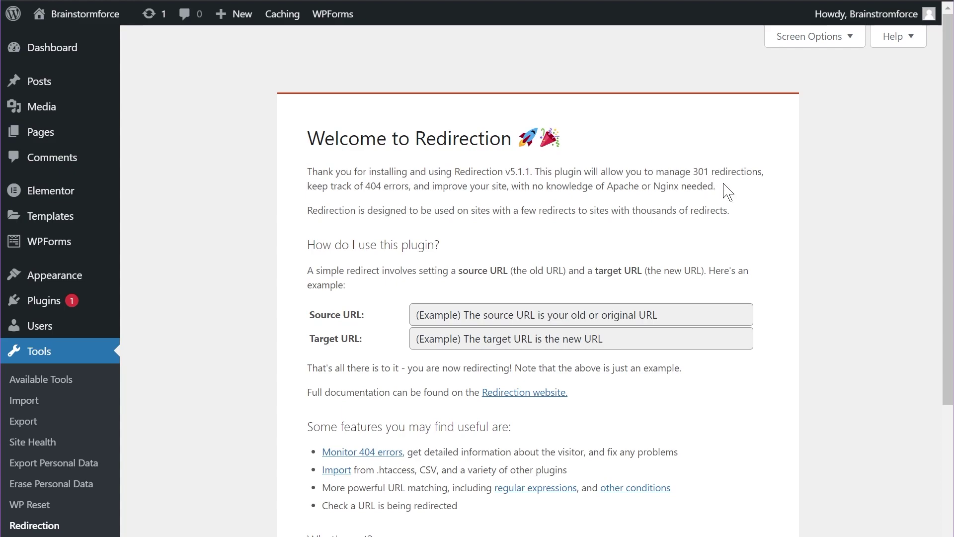
{"action": "scroll", "coordinate": [745, 186], "scroll_direction": "down", "scroll_amount": 3}
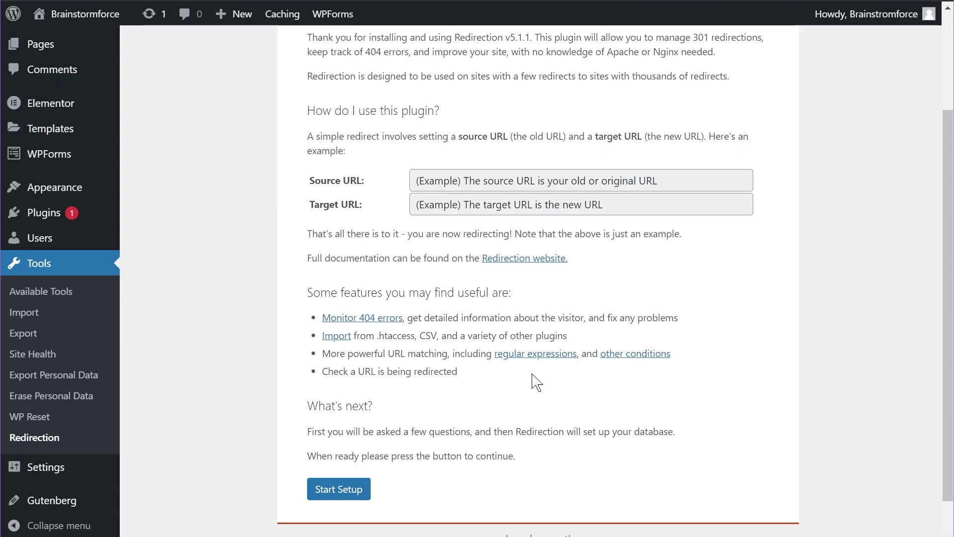
{"action": "left_click", "coordinate": [371, 488]}
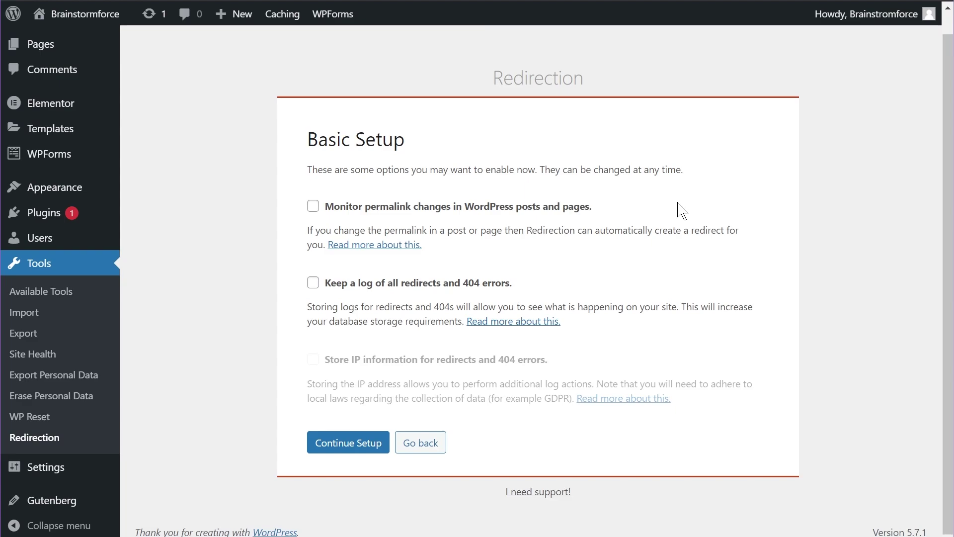
Enable monitoring of permalink changes and logging of all redirects and 404 errors, and complete the Redirection setup.
{"action": "left_click", "coordinate": [313, 207]}
{"action": "left_click", "coordinate": [313, 284]}
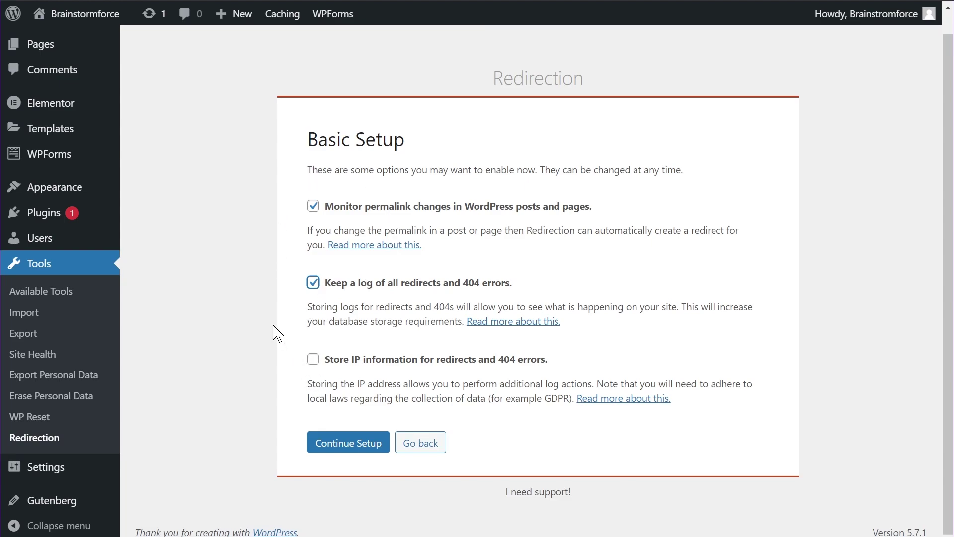
{"action": "left_click", "coordinate": [343, 443]}
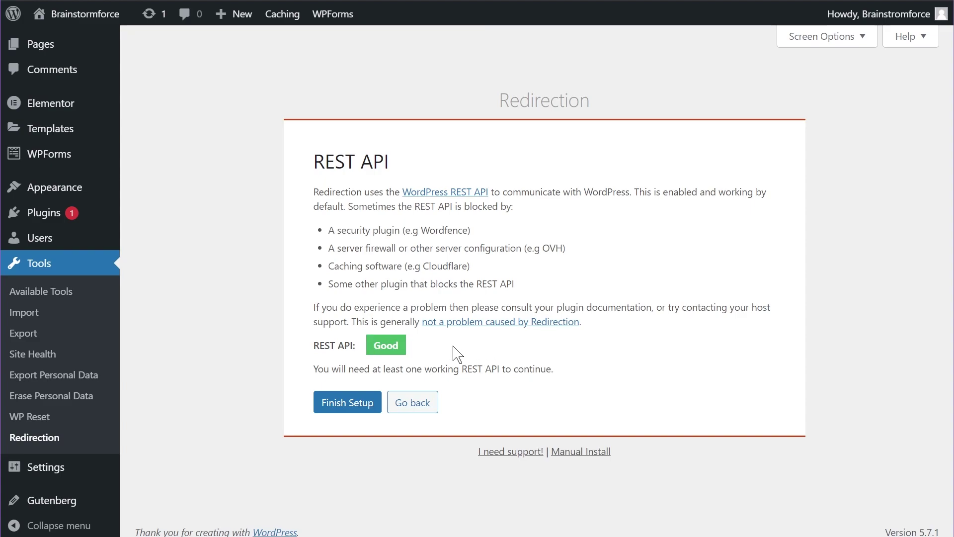
{"action": "left_click", "coordinate": [342, 403]}
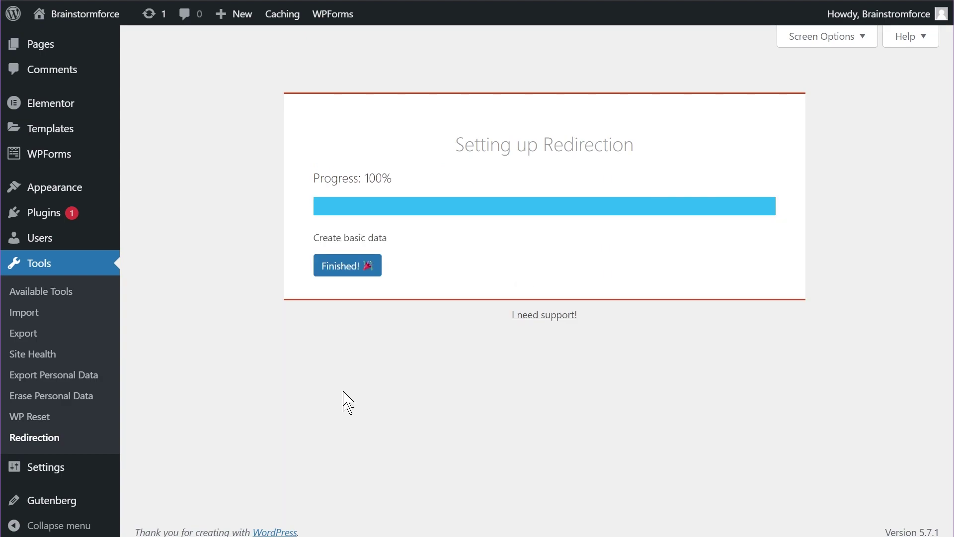
{"action": "left_click", "coordinate": [335, 268]}
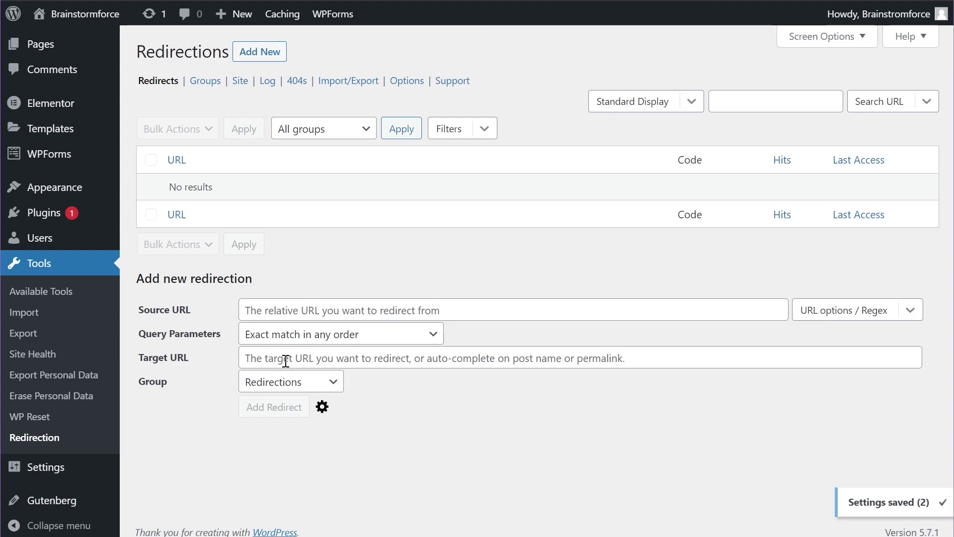
{"action": "left_click", "coordinate": [304, 315]}
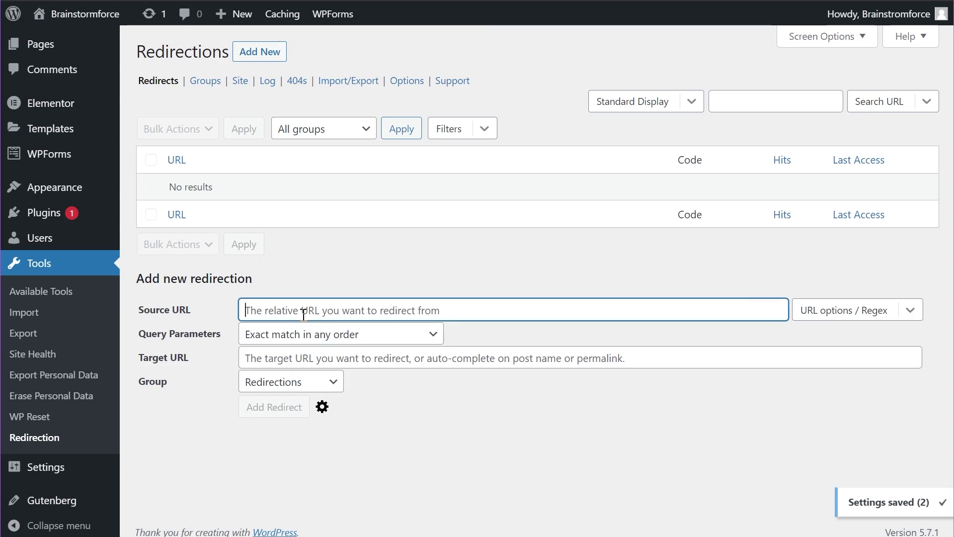
{"action": "type", "text": "/post-1/"}
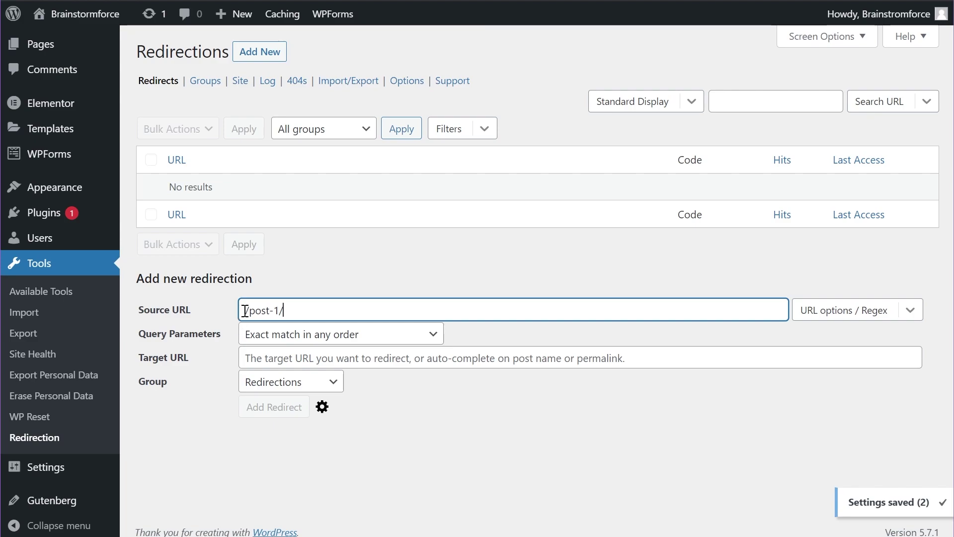
{"action": "left_click", "coordinate": [268, 366]}
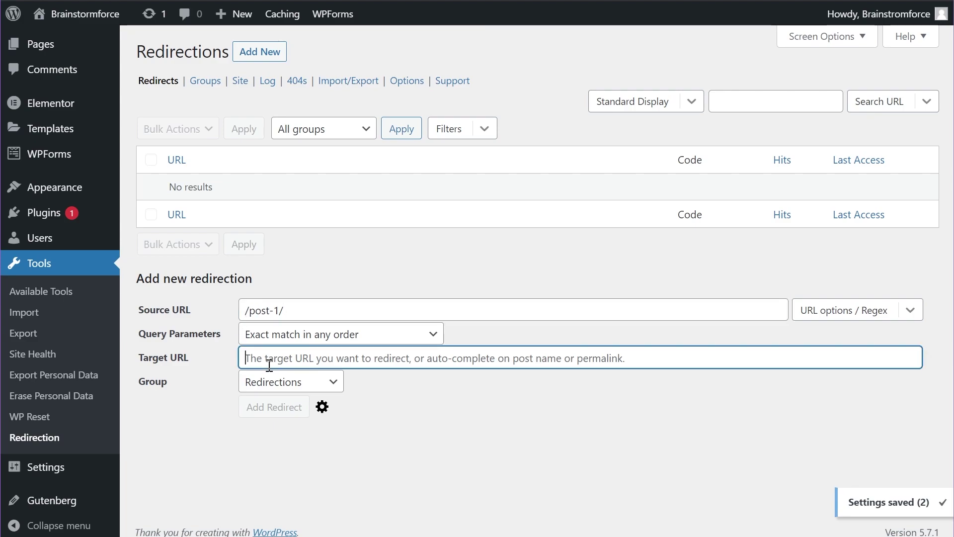
{"action": "type", "text": "https://google.com"}
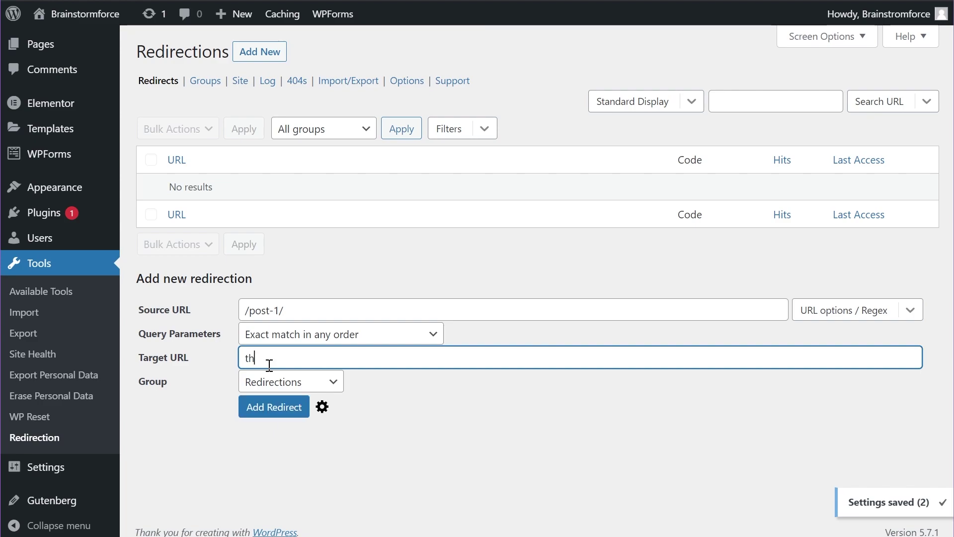
{"action": "left_click", "coordinate": [383, 404]}
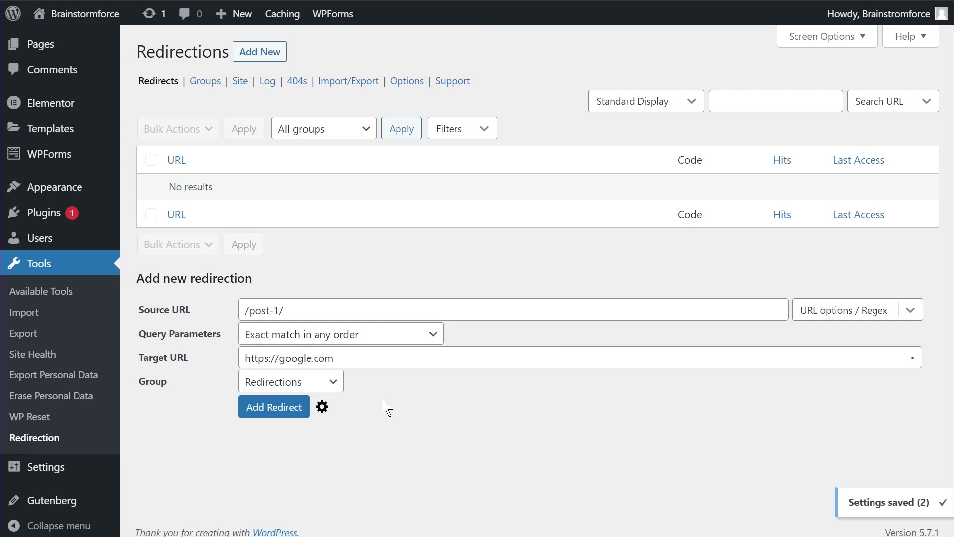
{"action": "left_click", "coordinate": [295, 411]}
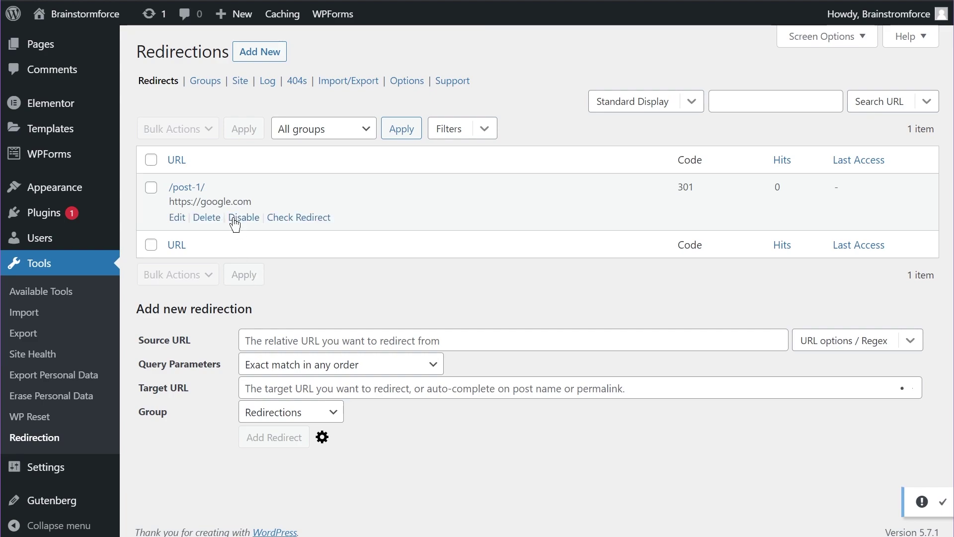
{"action": "left_click", "coordinate": [292, 218]}
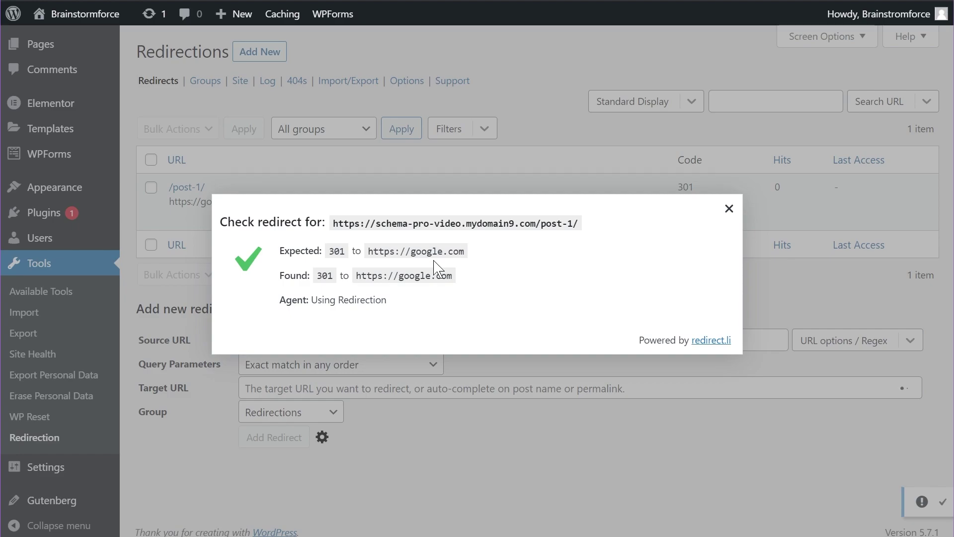
{"action": "left_click", "coordinate": [729, 209]}
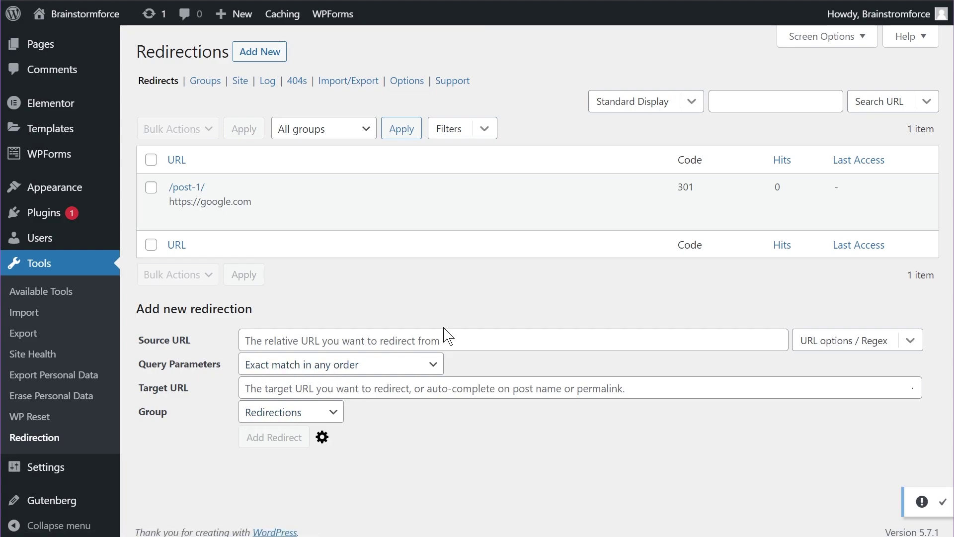
Show the advanced options for a new redirect and review the URL options / Regex and Query Parameters choices.
{"action": "left_click", "coordinate": [322, 438]}
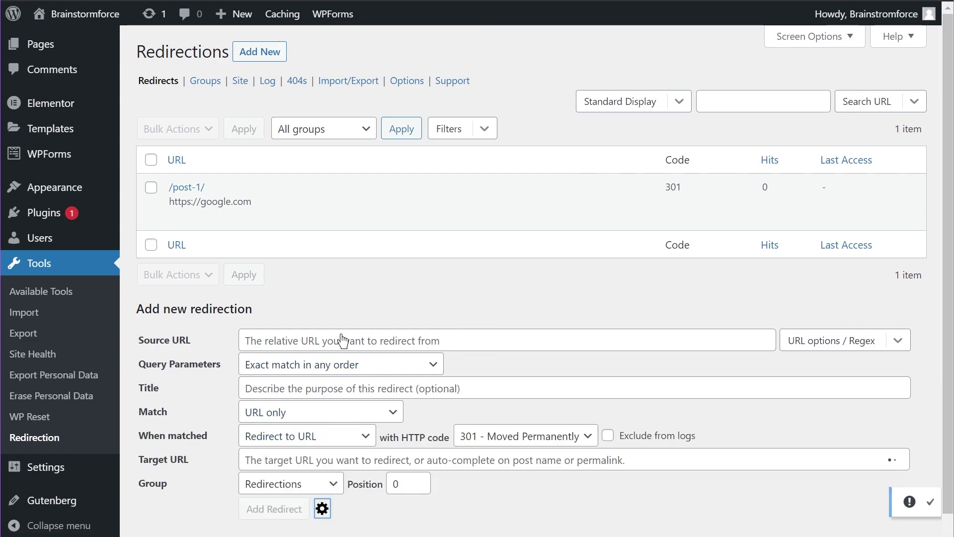
{"action": "scroll", "coordinate": [467, 278], "scroll_direction": "down", "scroll_amount": 1}
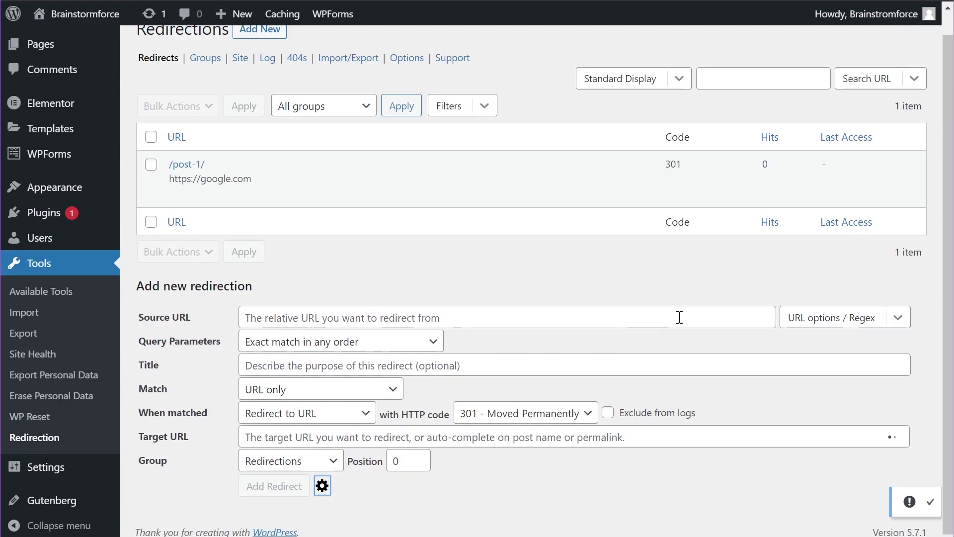
{"action": "left_click", "coordinate": [876, 319]}
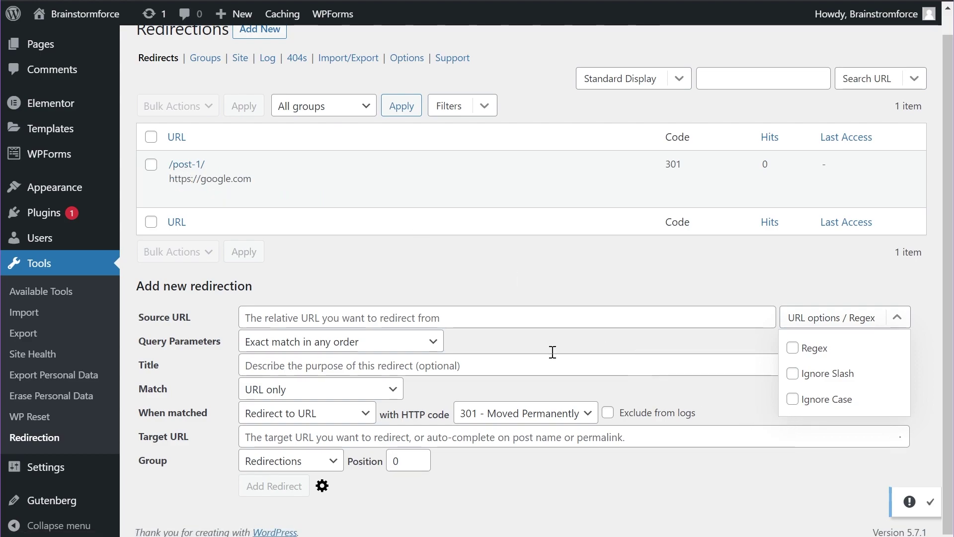
{"action": "left_click", "coordinate": [836, 293]}
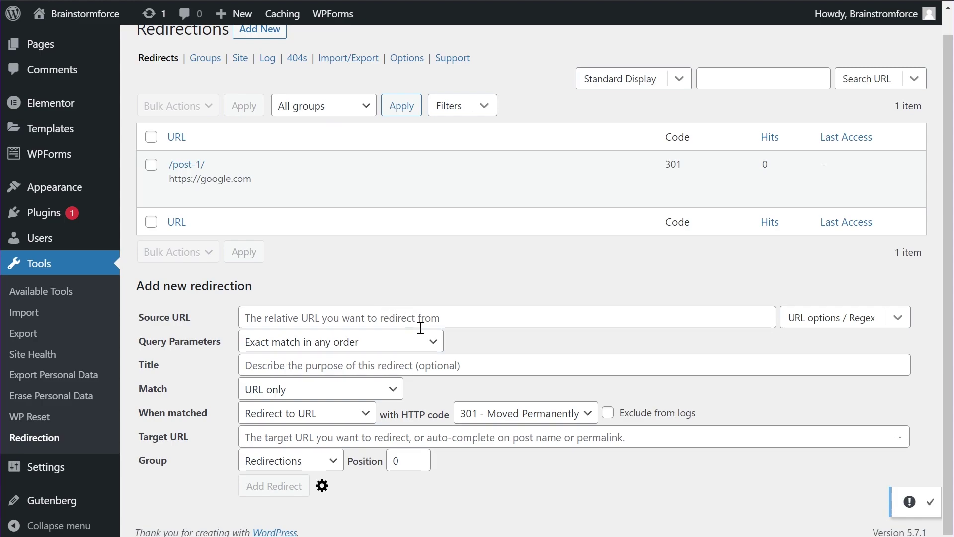
{"action": "left_click", "coordinate": [412, 346]}
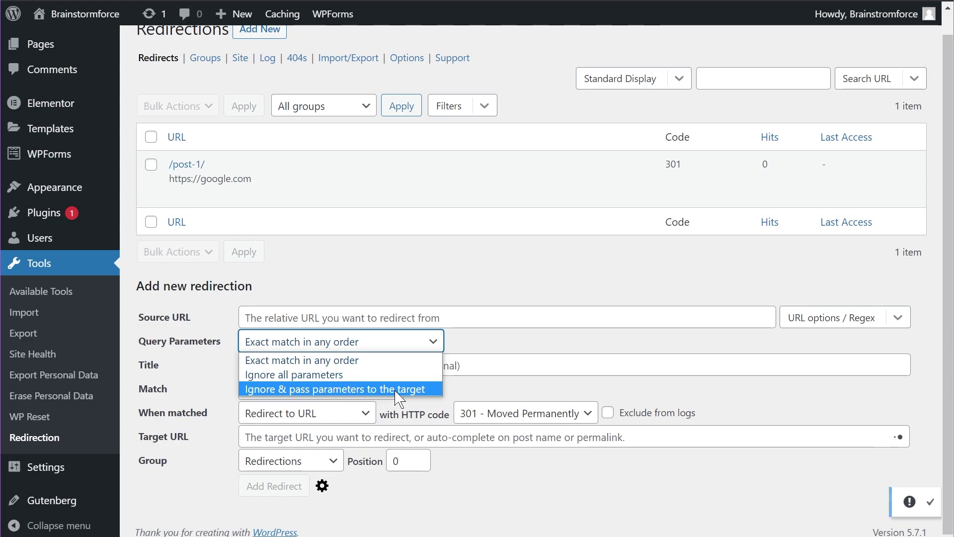
{"action": "left_click", "coordinate": [489, 346]}
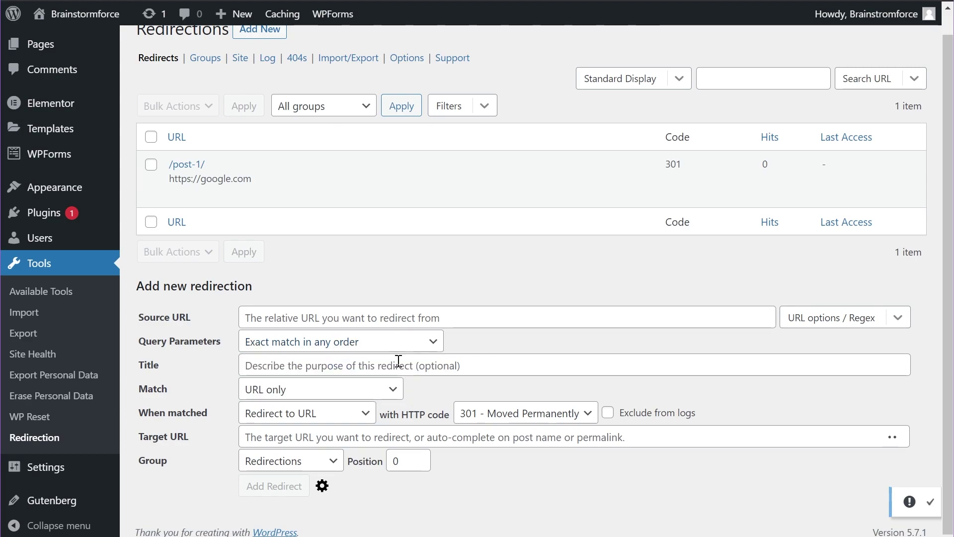
Try the URL and referrer match type for the new redirect, and return the match to URL only.
{"action": "left_click", "coordinate": [378, 392]}
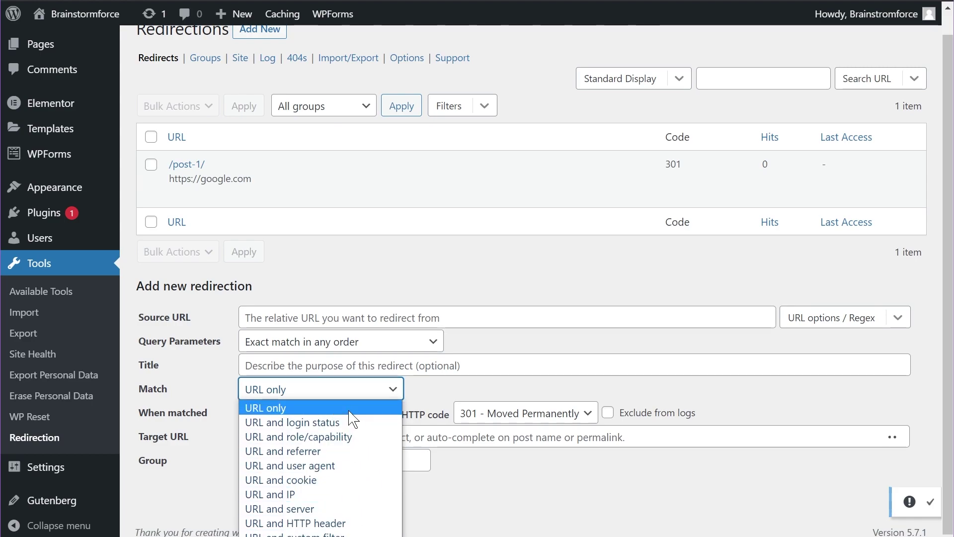
{"action": "left_click", "coordinate": [337, 460]}
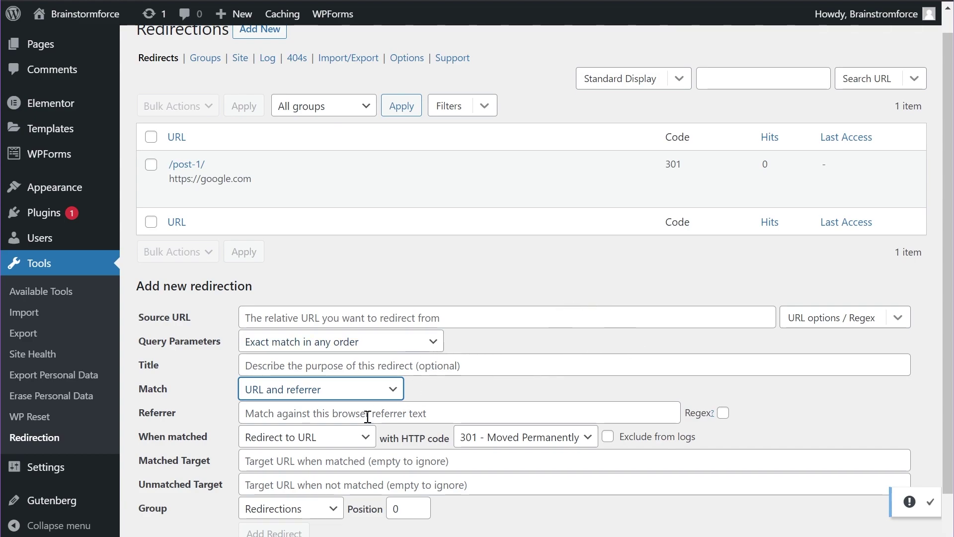
{"action": "left_click", "coordinate": [333, 394]}
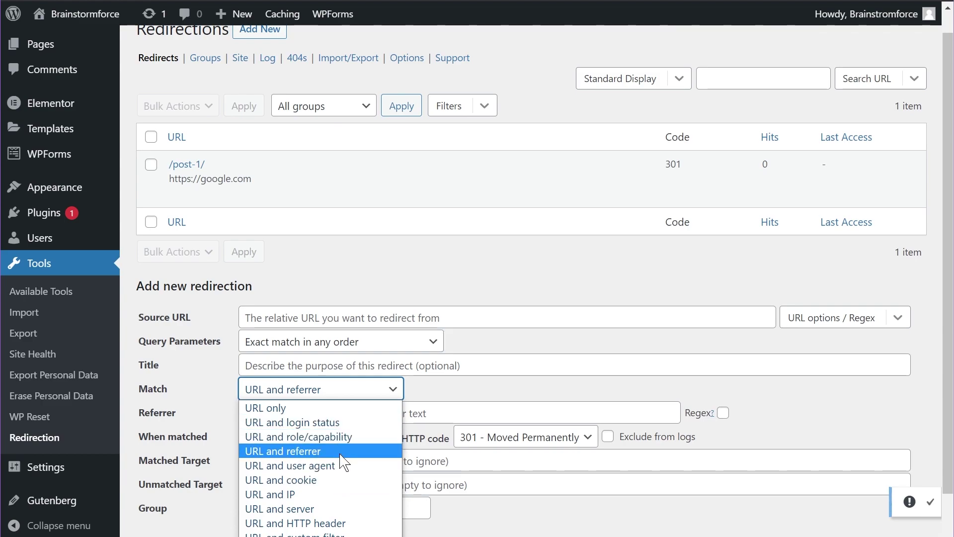
{"action": "left_click", "coordinate": [312, 408]}
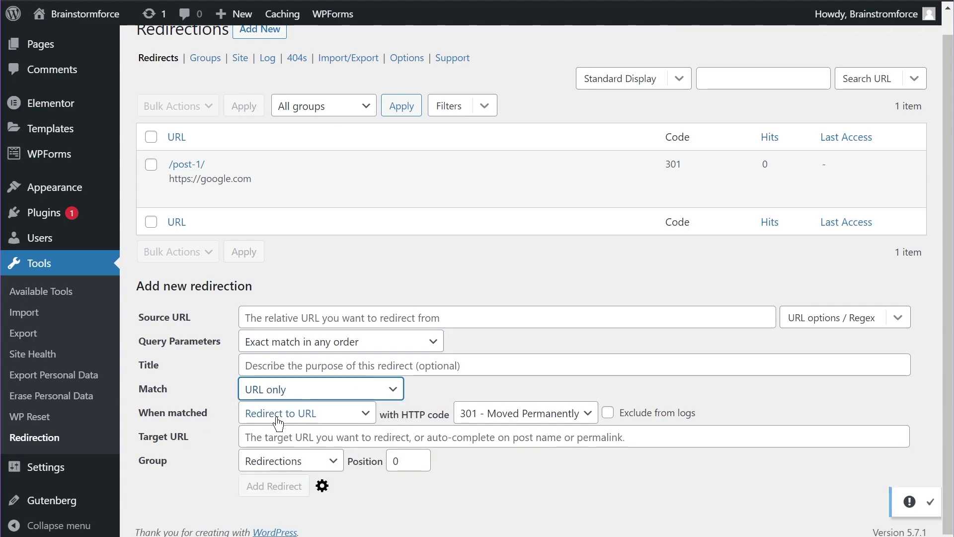
Review the available When matched actions and HTTP redirect codes for the new redirect.
{"action": "left_click", "coordinate": [355, 419]}
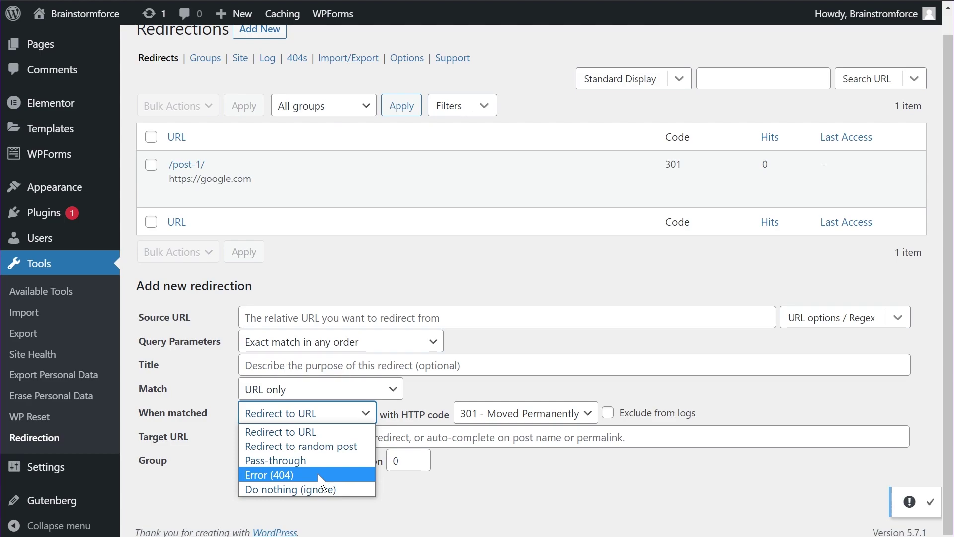
{"action": "left_click", "coordinate": [451, 399]}
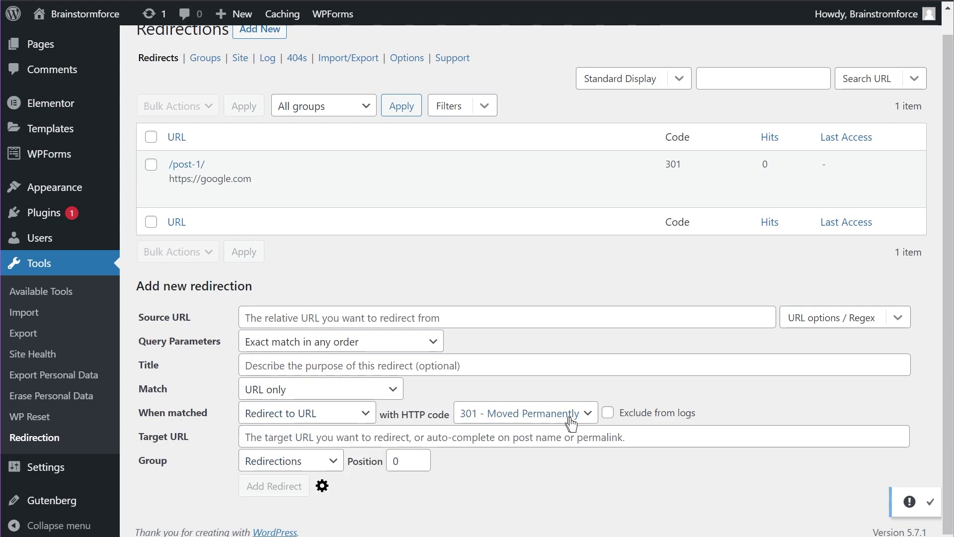
{"action": "left_click", "coordinate": [568, 419]}
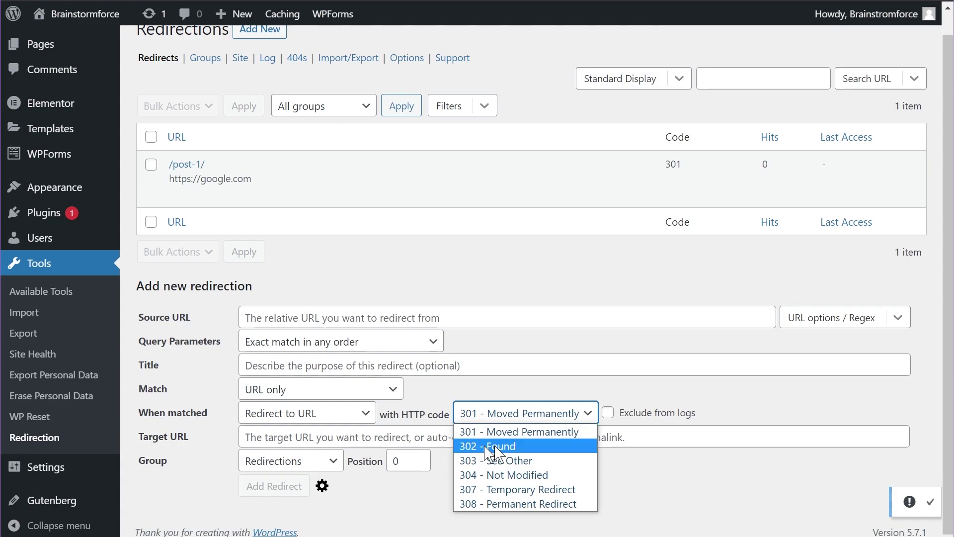
{"action": "left_click", "coordinate": [505, 395]}
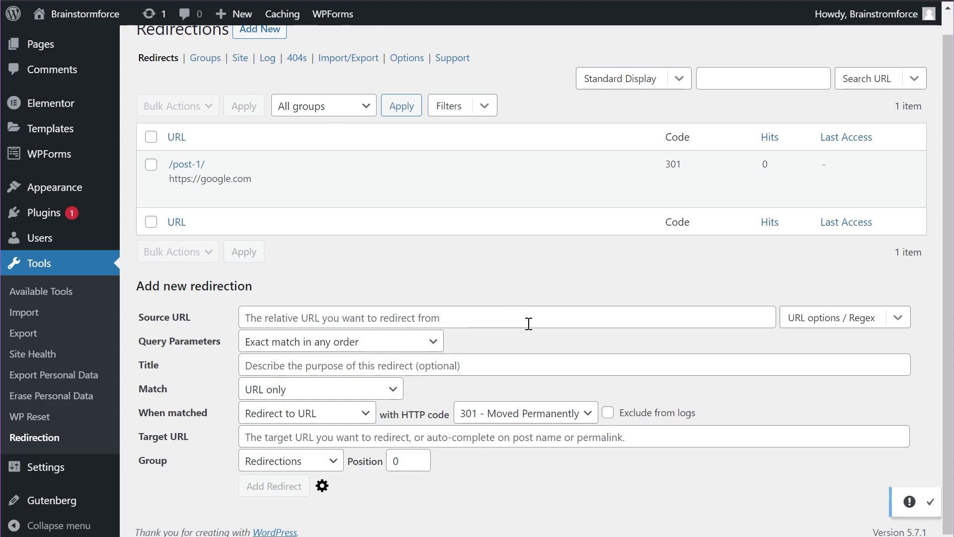
Review the display options and the search types available for the redirects list.
{"action": "scroll", "coordinate": [528, 324], "scroll_direction": "up", "scroll_amount": 1}
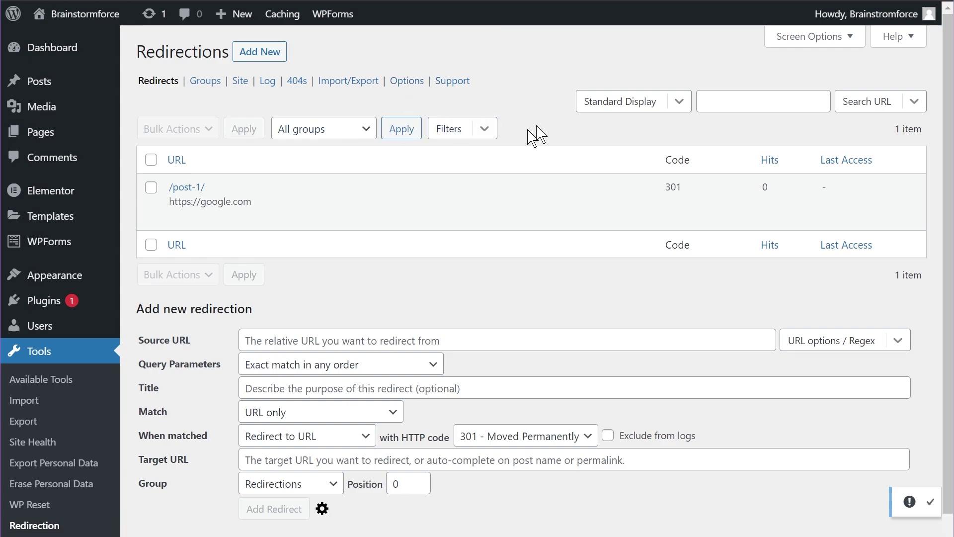
{"action": "left_click", "coordinate": [678, 102]}
{"action": "mouse_move", "coordinate": [684, 194]}
{"action": "left_mouse_down"}
{"action": "mouse_move", "coordinate": [684, 287]}
{"action": "mouse_move", "coordinate": [680, 187]}
{"action": "left_mouse_up"}
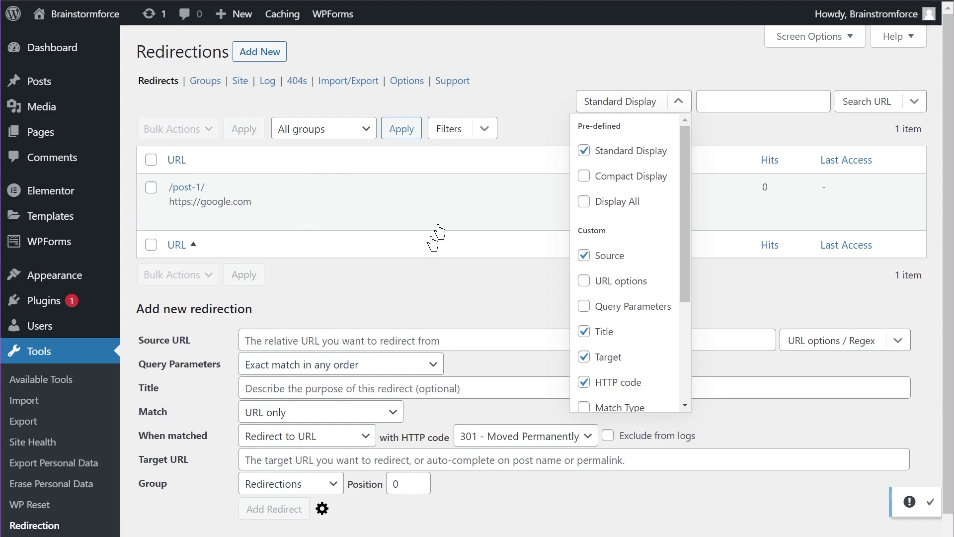
{"action": "left_click", "coordinate": [537, 106]}
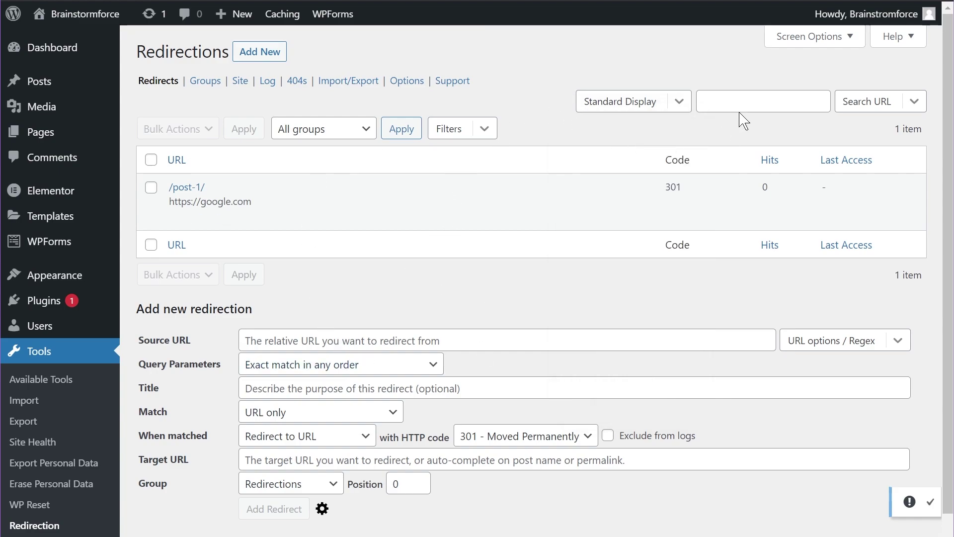
{"action": "left_click", "coordinate": [905, 108]}
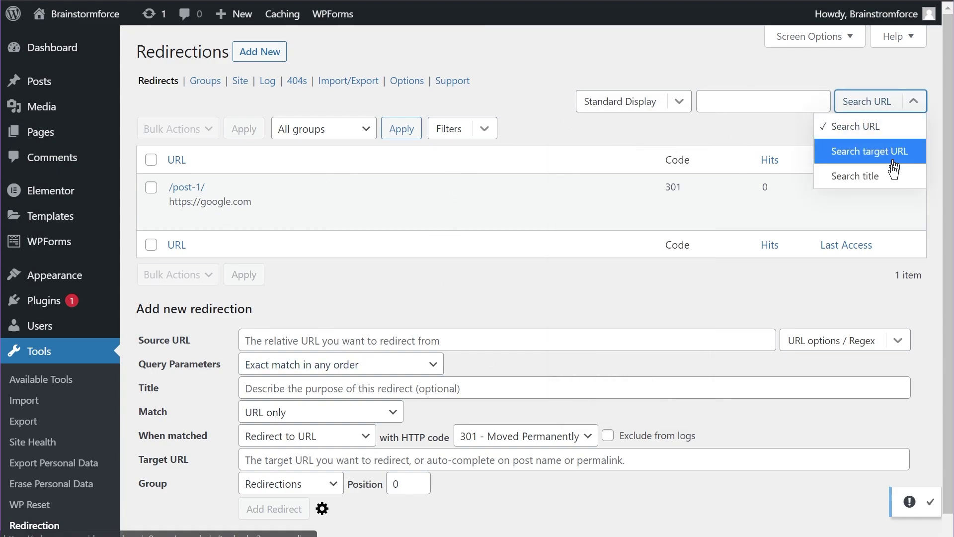
{"action": "left_click", "coordinate": [552, 96]}
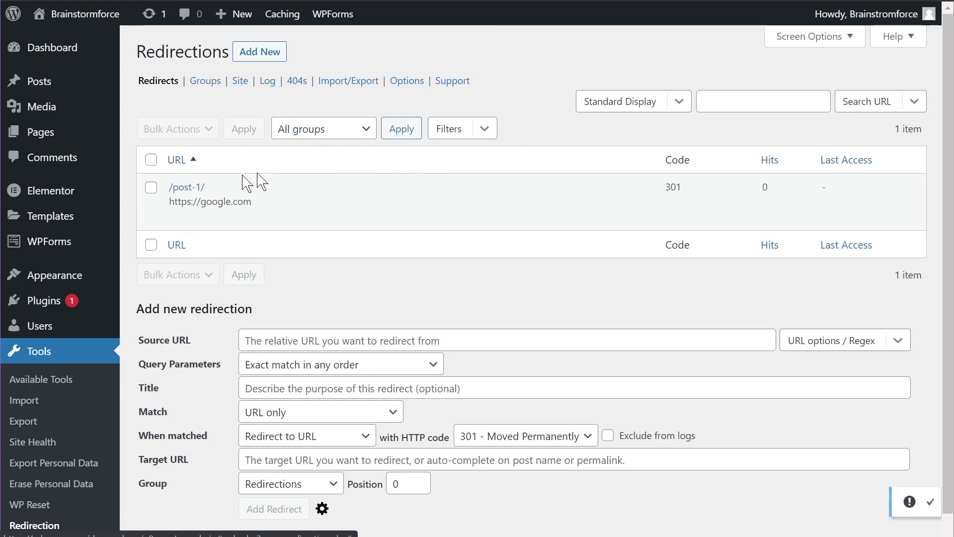
Reload the Redirections page to refresh the hits and last access date of the /post-1/ redirect.
{"action": "mouse_move", "coordinate": [174, 196]}
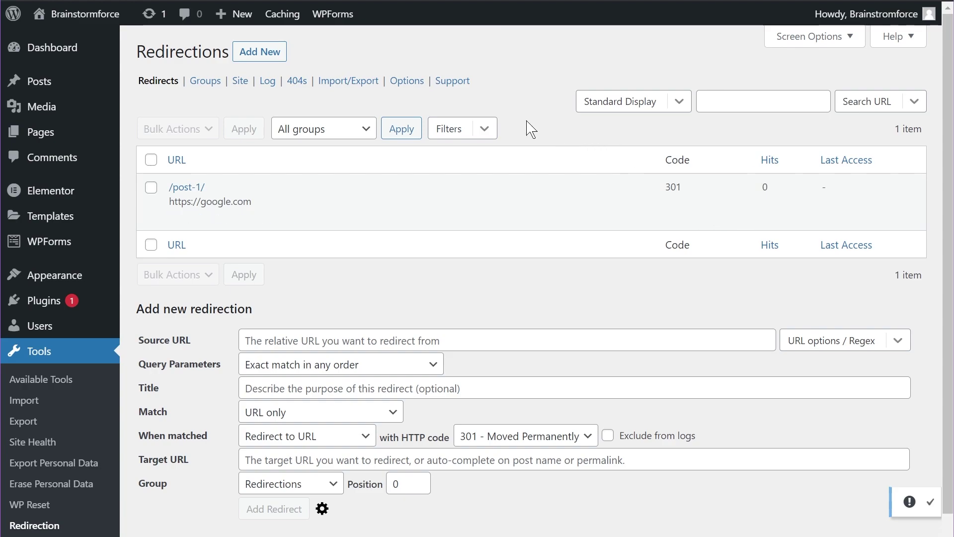
{"action": "key", "text": "F5"}
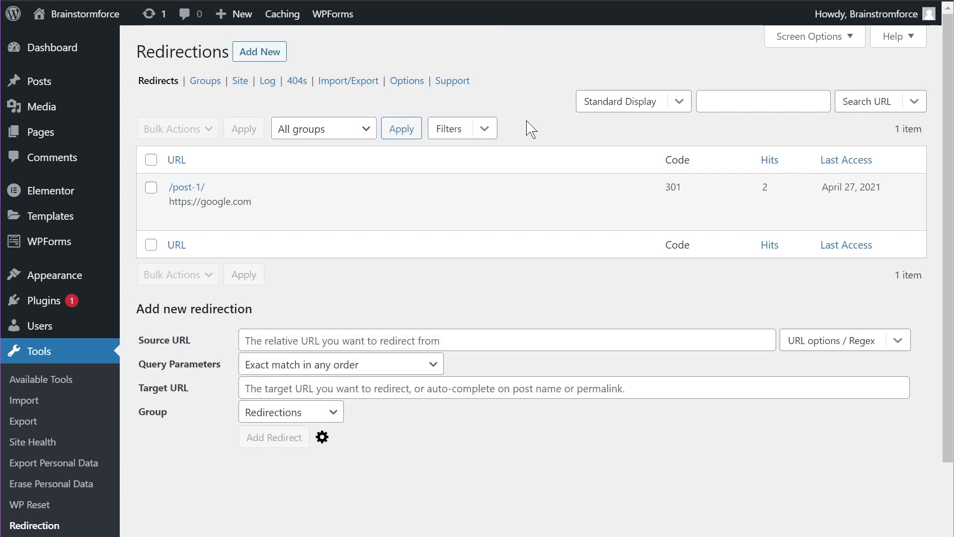